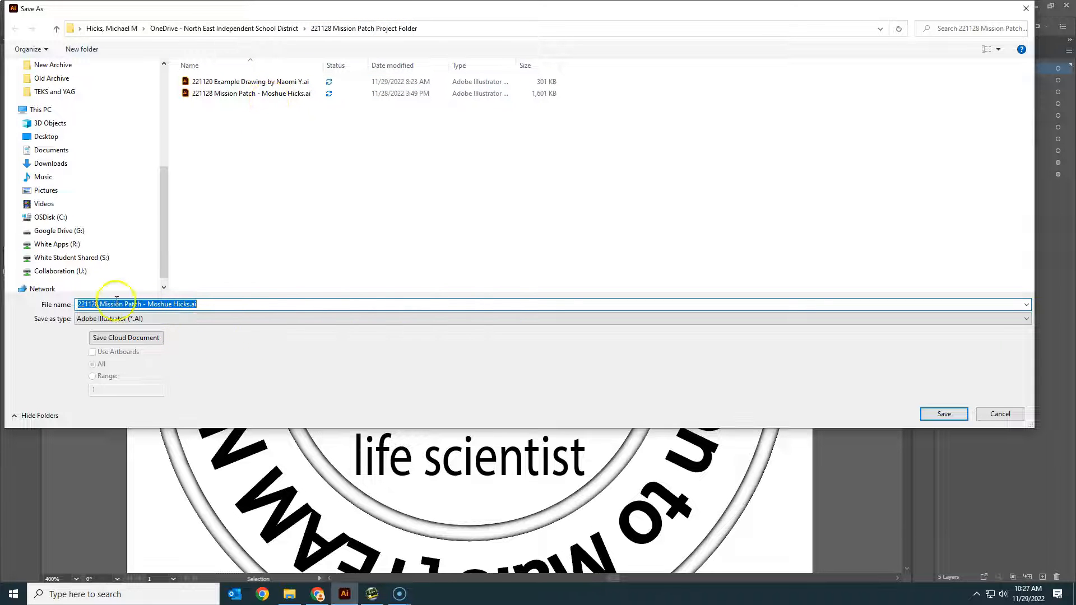
Save the mission patch as a new Illustrator 2020 file, changing the date prefix in its name to 221129.
{"action": "left_click", "coordinate": [98, 305]}
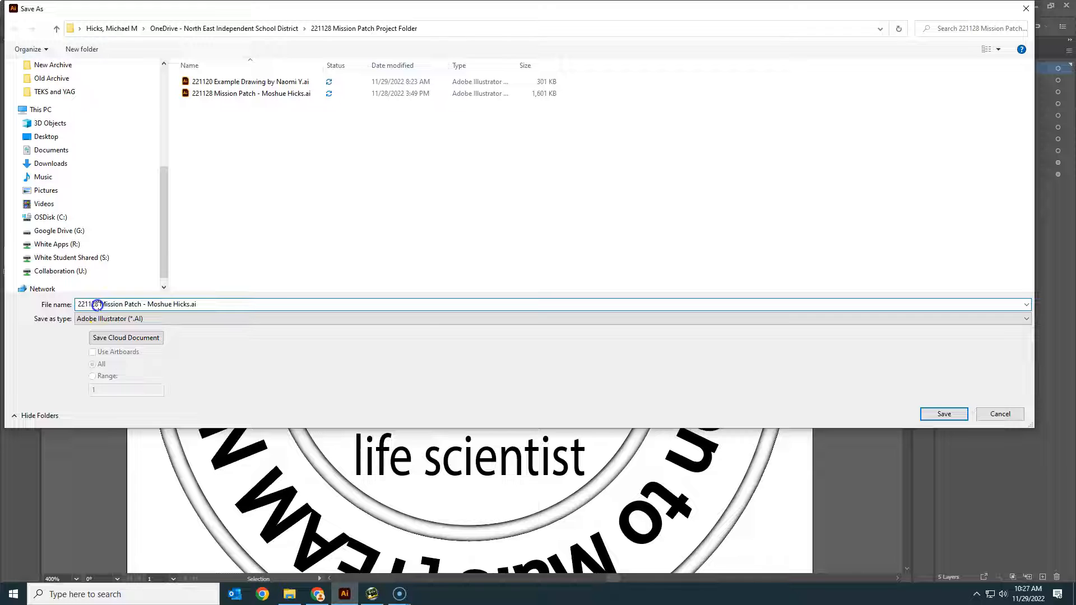
{"action": "key", "text": "BackSpace"}
{"action": "key", "text": "BackSpace"}
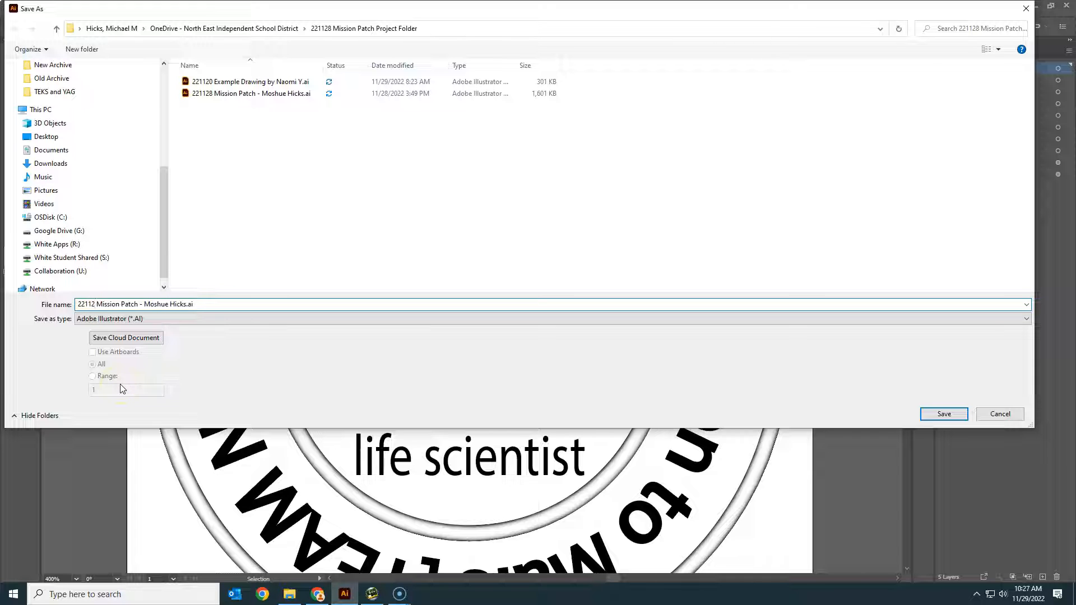
{"action": "type", "text": "9"}
{"action": "left_click", "coordinate": [959, 415]}
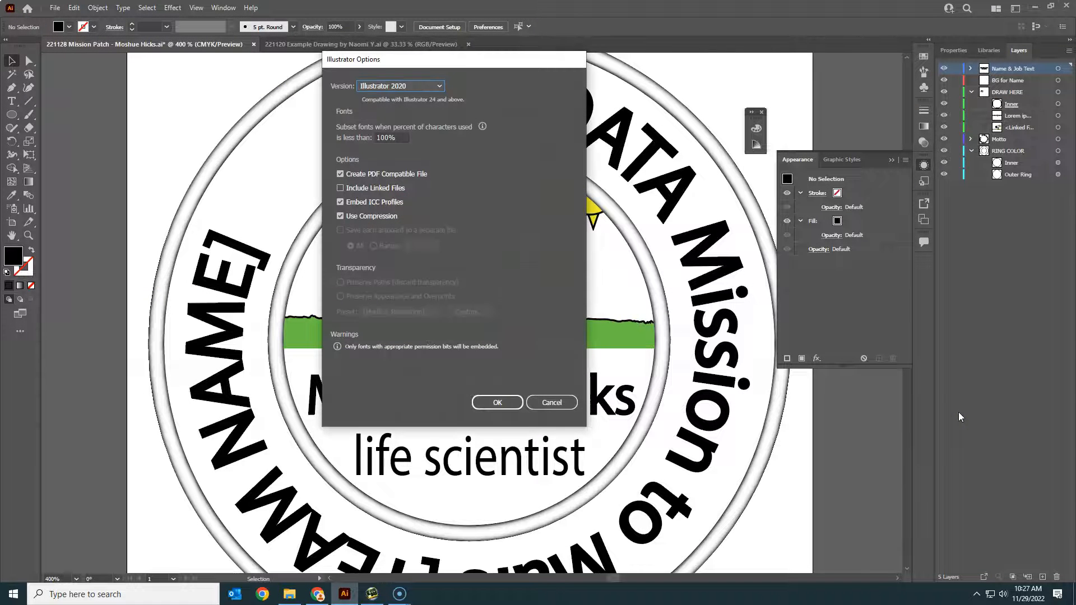
{"action": "left_click", "coordinate": [505, 407]}
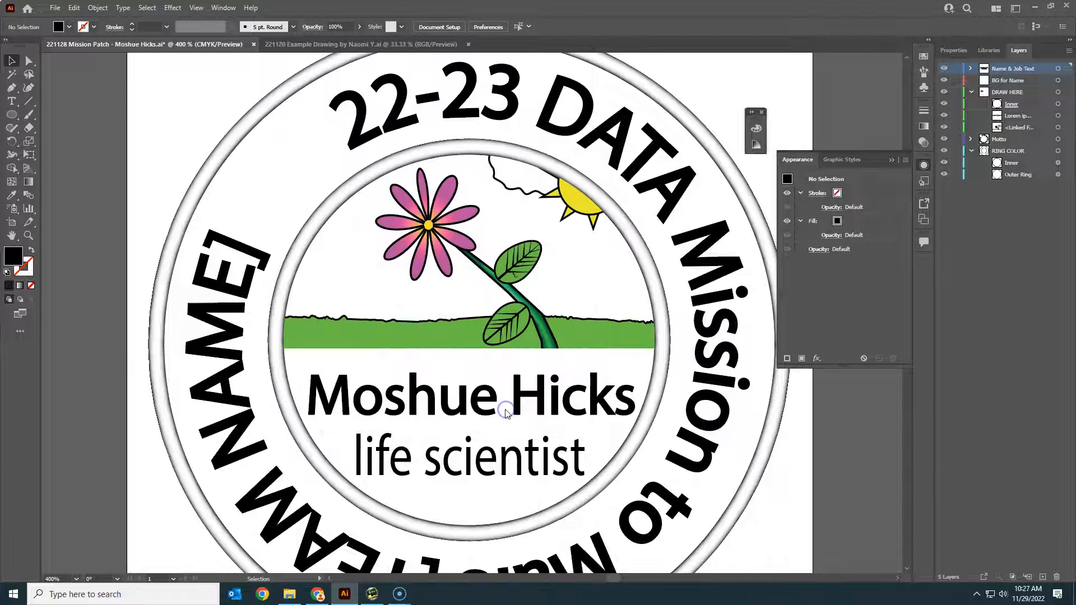
Check the dated patch files and their sync status in the 221128 Mission Patch Project Folder.
{"action": "left_click", "coordinate": [64, 13]}
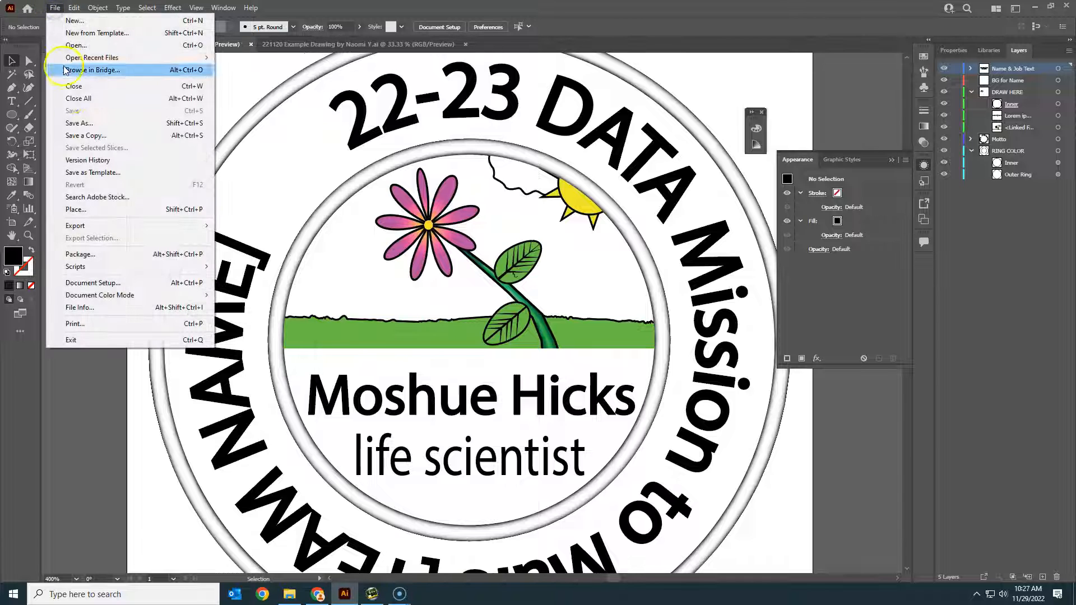
{"action": "left_click", "coordinate": [78, 123]}
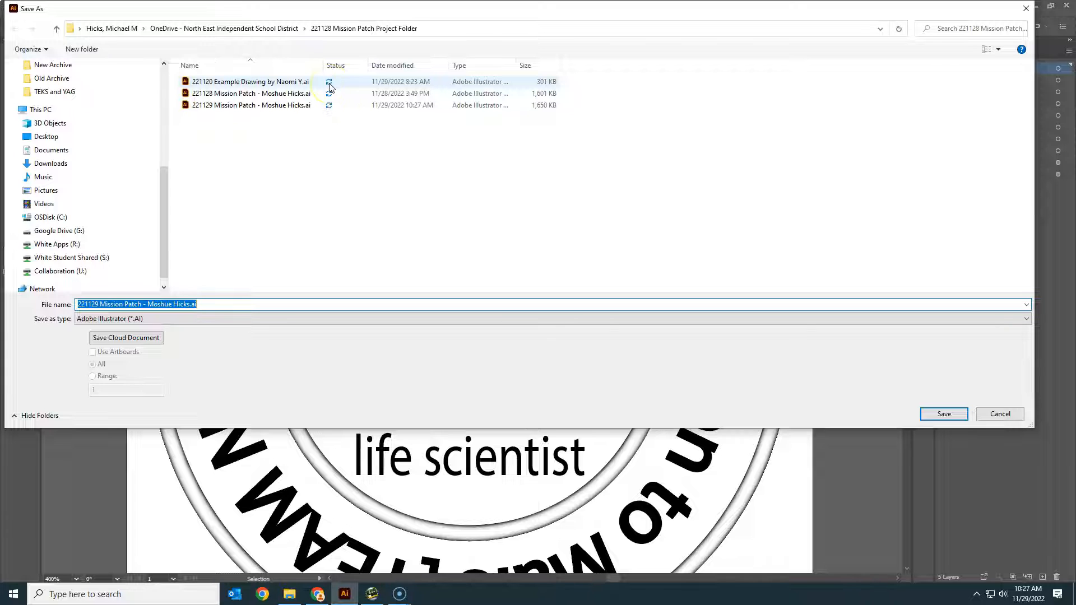
{"action": "left_click", "coordinate": [329, 108]}
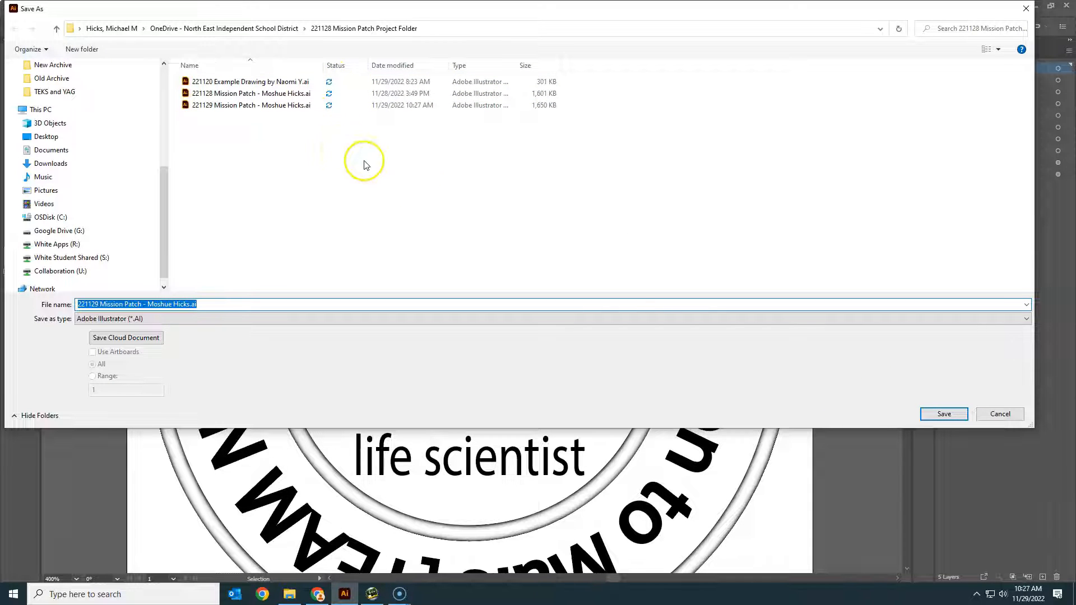
{"action": "left_click", "coordinate": [955, 414]}
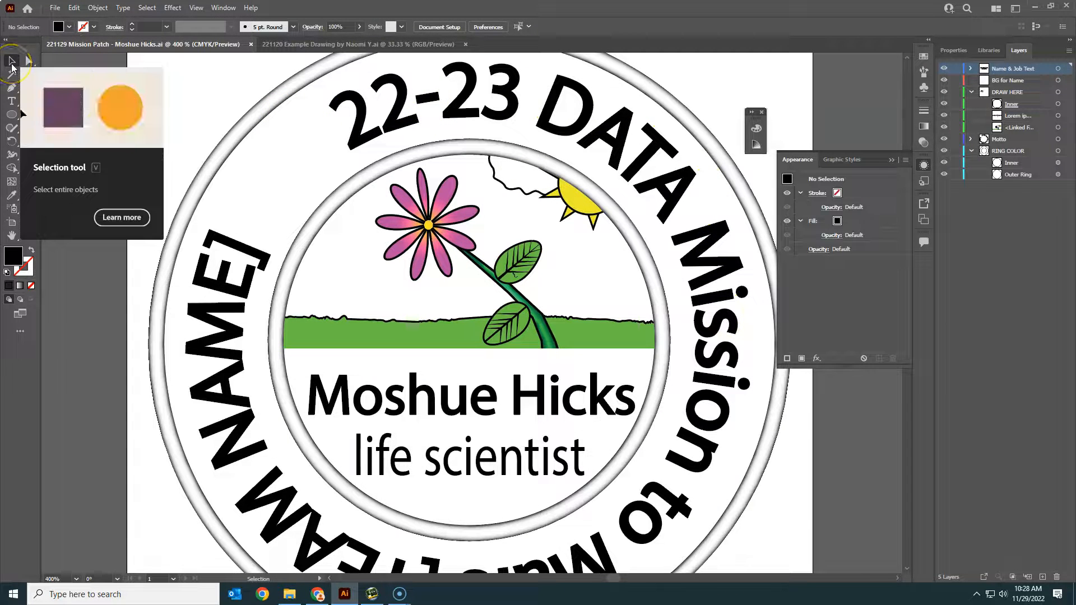
Change the font of the whole motto text around the ring to Acumin Pro Thin.
{"action": "double_click", "coordinate": [468, 100]}
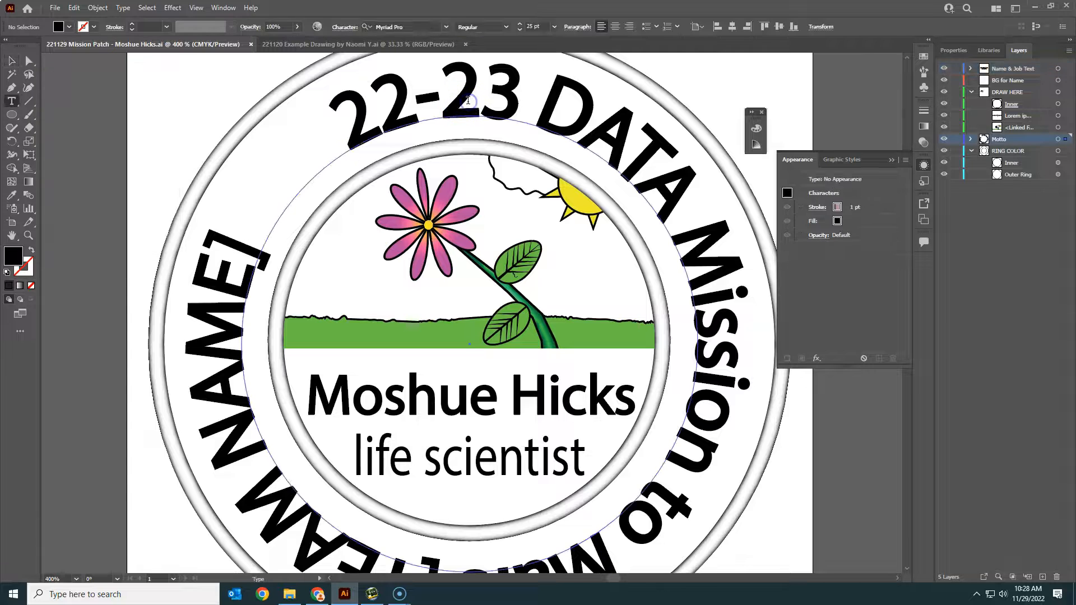
{"action": "left_click_drag", "start_coordinate": [364, 101], "coordinate": [624, 143]}
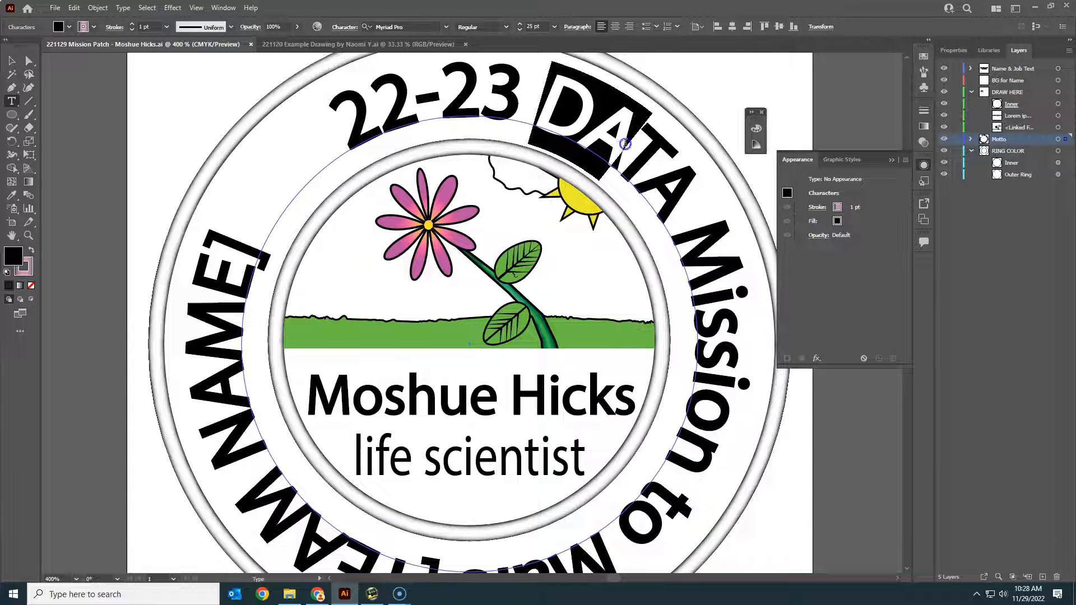
{"action": "key", "text": "ctrl+a"}
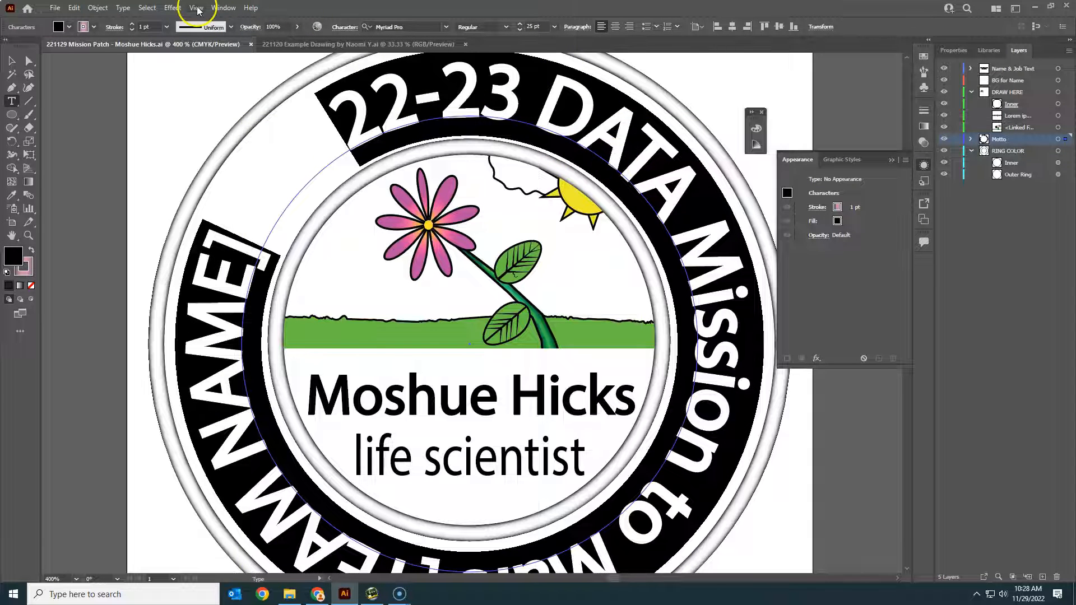
{"action": "left_click", "coordinate": [446, 27]}
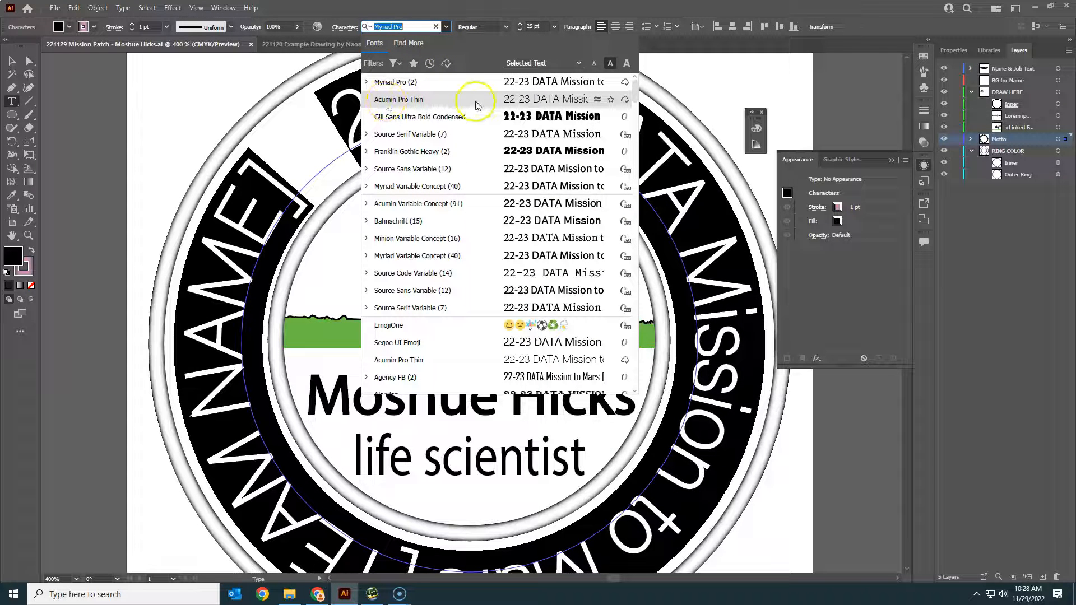
{"action": "left_click", "coordinate": [561, 101]}
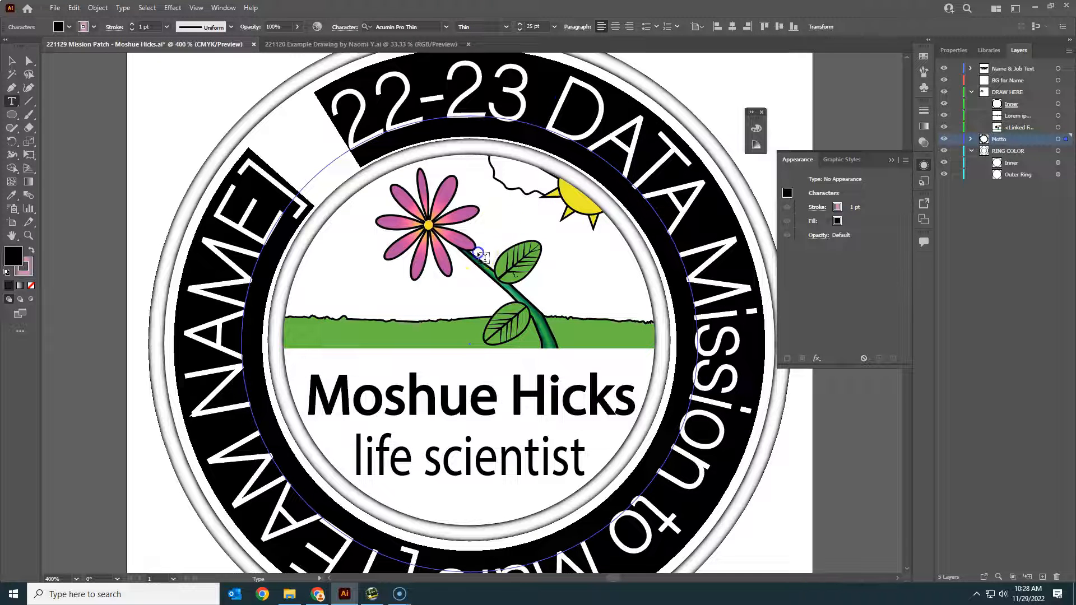
{"action": "left_click", "coordinate": [11, 60]}
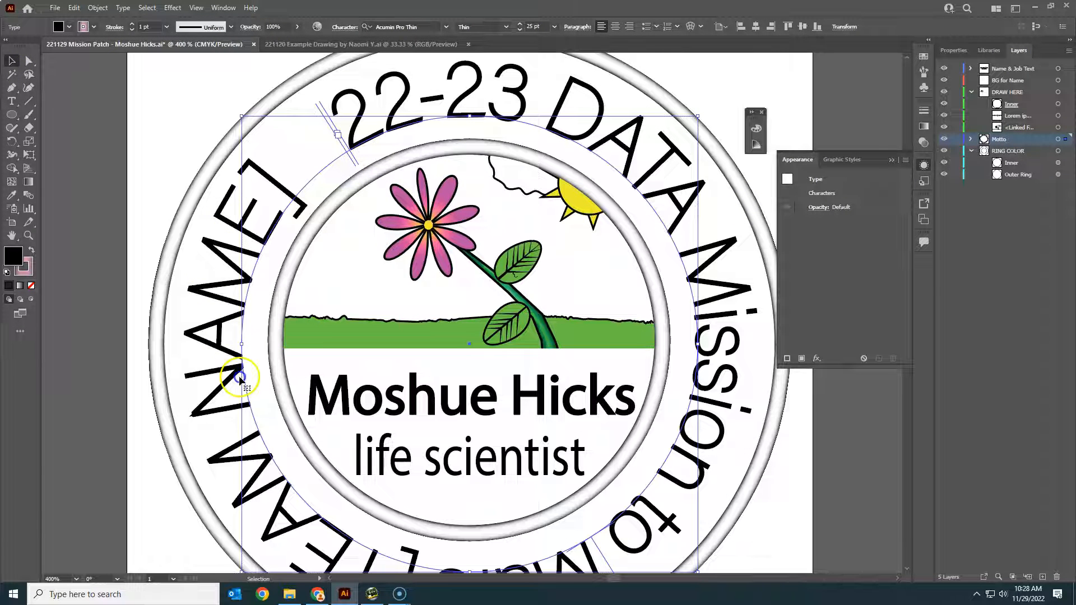
Set the font size of the whole motto text around the ring to 26 pt.
{"action": "double_click", "coordinate": [384, 114]}
{"action": "key", "text": "ctrl+a"}
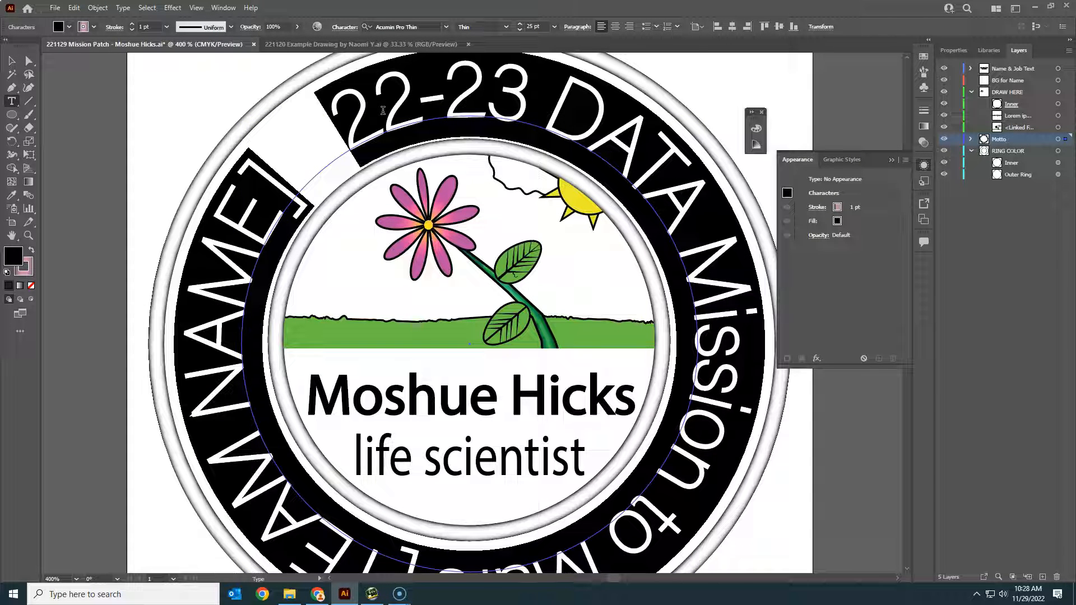
{"action": "left_click", "coordinate": [520, 30]}
{"action": "left_click", "coordinate": [520, 30]}
{"action": "left_click", "coordinate": [520, 30]}
{"action": "left_click", "coordinate": [520, 24]}
{"action": "left_click", "coordinate": [520, 24]}
{"action": "left_click", "coordinate": [519, 25]}
{"action": "left_click", "coordinate": [520, 24]}
{"action": "left_click", "coordinate": [520, 24]}
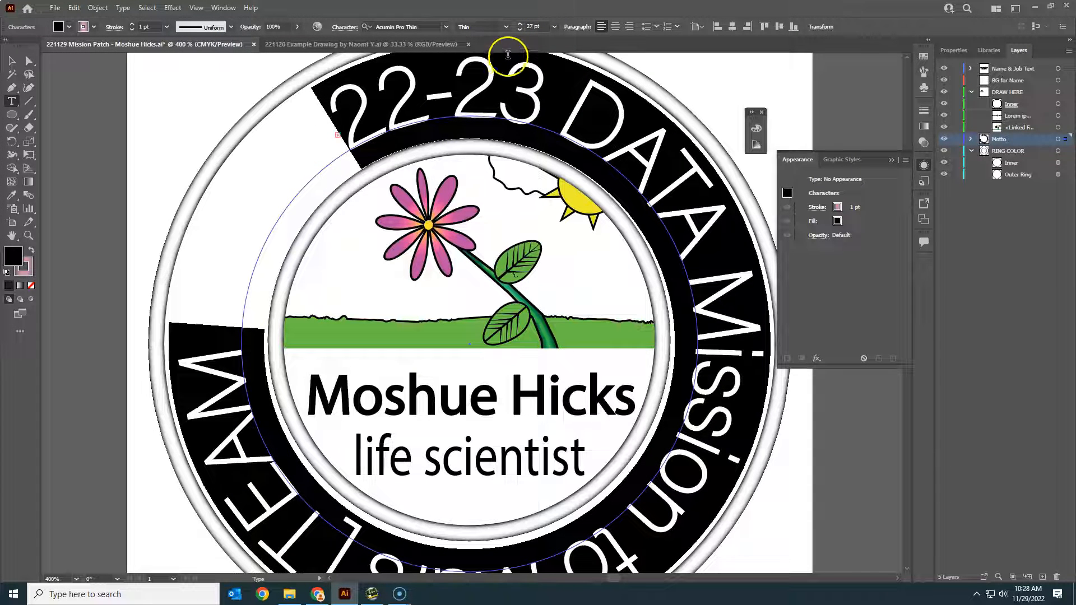
{"action": "left_click", "coordinate": [519, 31]}
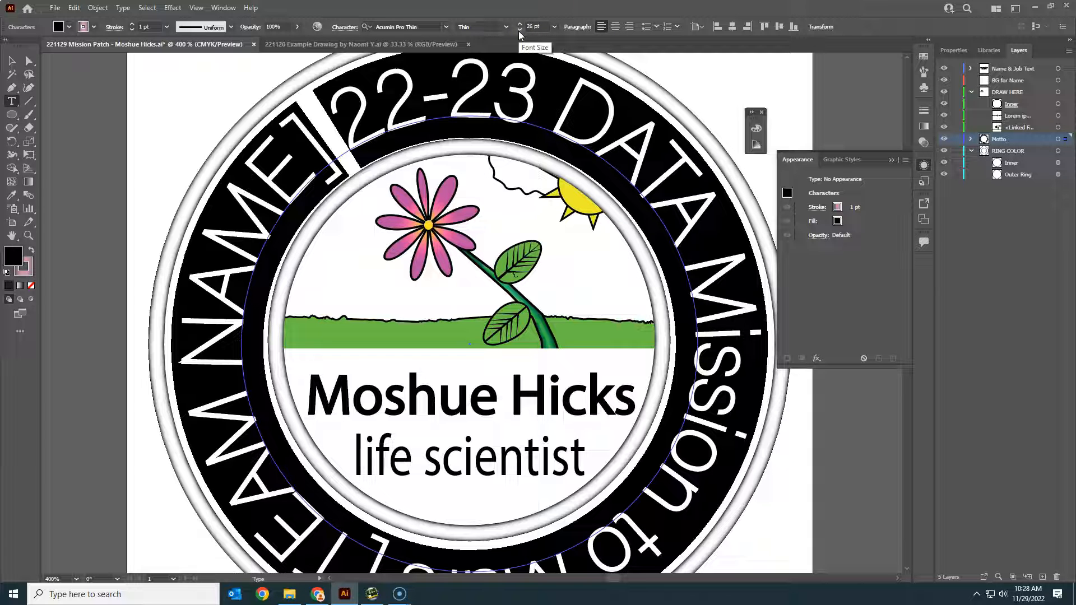
Hide the Name & Job Text layer and set up the Line Segment tool with a black 1 pt stroke.
{"action": "left_click", "coordinate": [398, 408]}
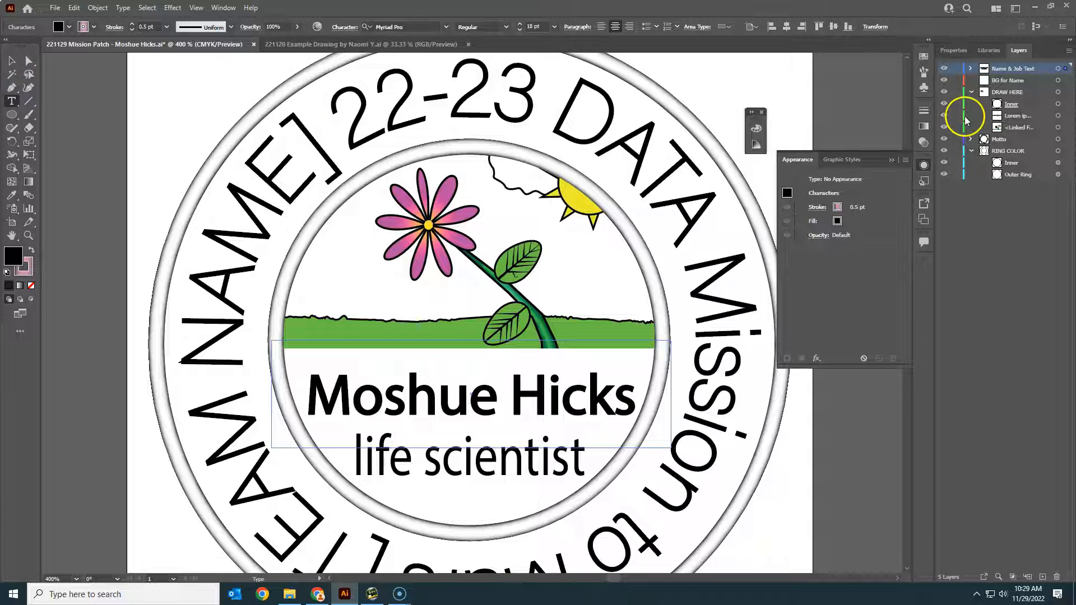
{"action": "left_click", "coordinate": [944, 69]}
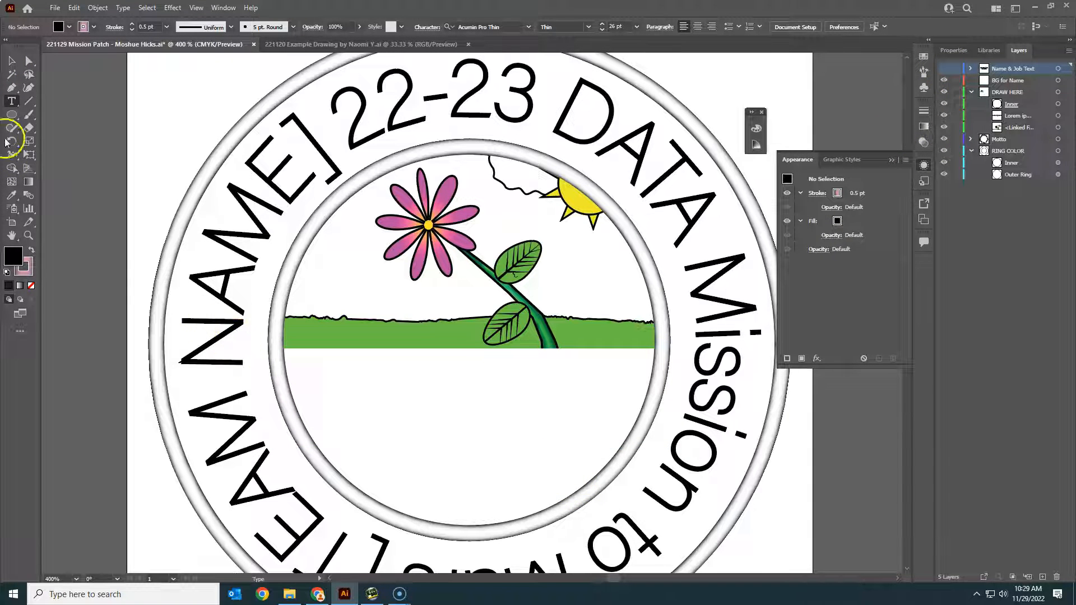
{"action": "left_click", "coordinate": [29, 102]}
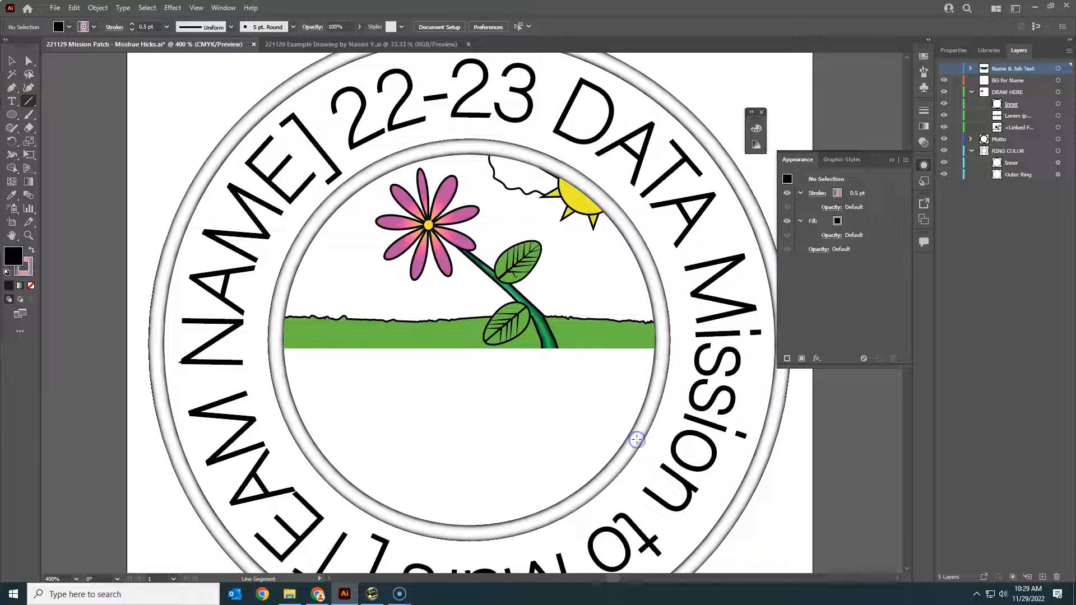
{"action": "left_click", "coordinate": [96, 29]}
{"action": "left_click", "coordinate": [30, 46]}
{"action": "left_click", "coordinate": [304, 389]}
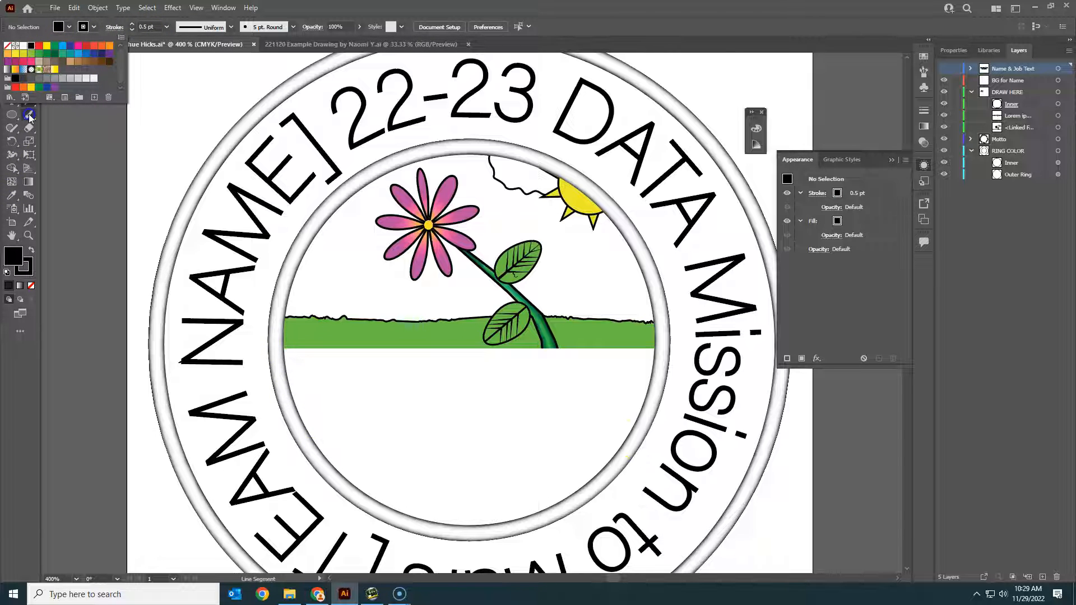
{"action": "left_click", "coordinate": [79, 156]}
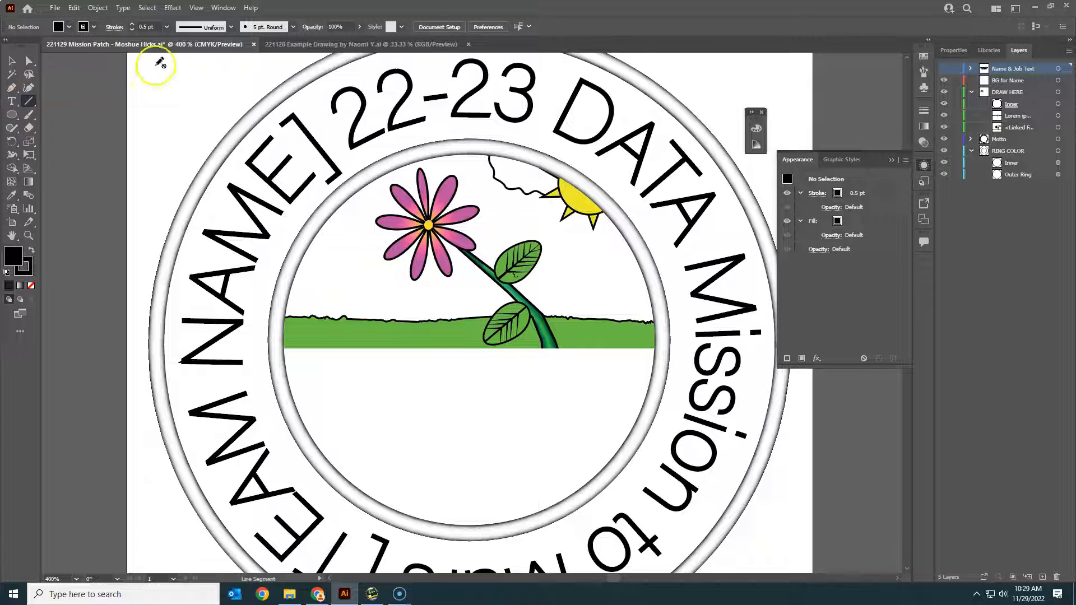
{"action": "left_click", "coordinate": [132, 25]}
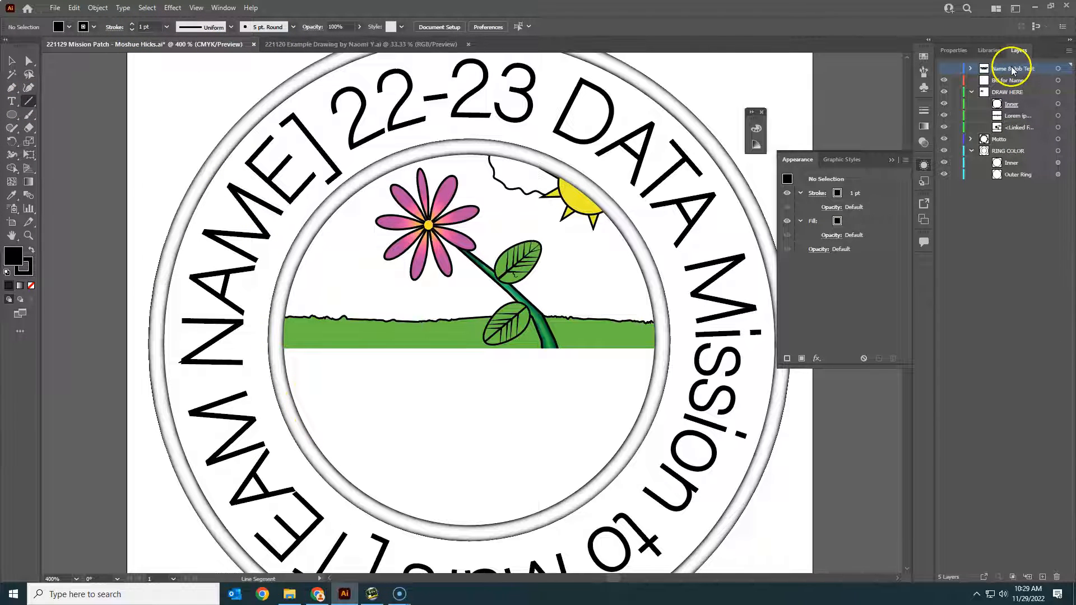
On a new layer, draw a line about 1.47 in wide across the lower inner circle and bend its middle down about 0.25 in.
{"action": "left_click", "coordinate": [1042, 577]}
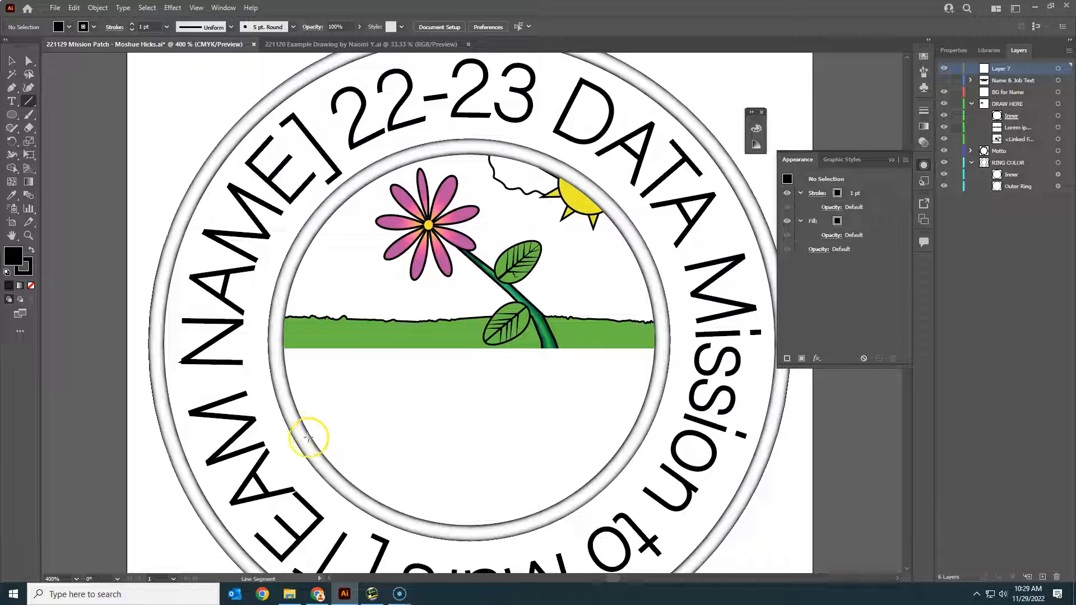
{"action": "left_click_drag", "start_coordinate": [302, 438], "coordinate": [637, 440]}
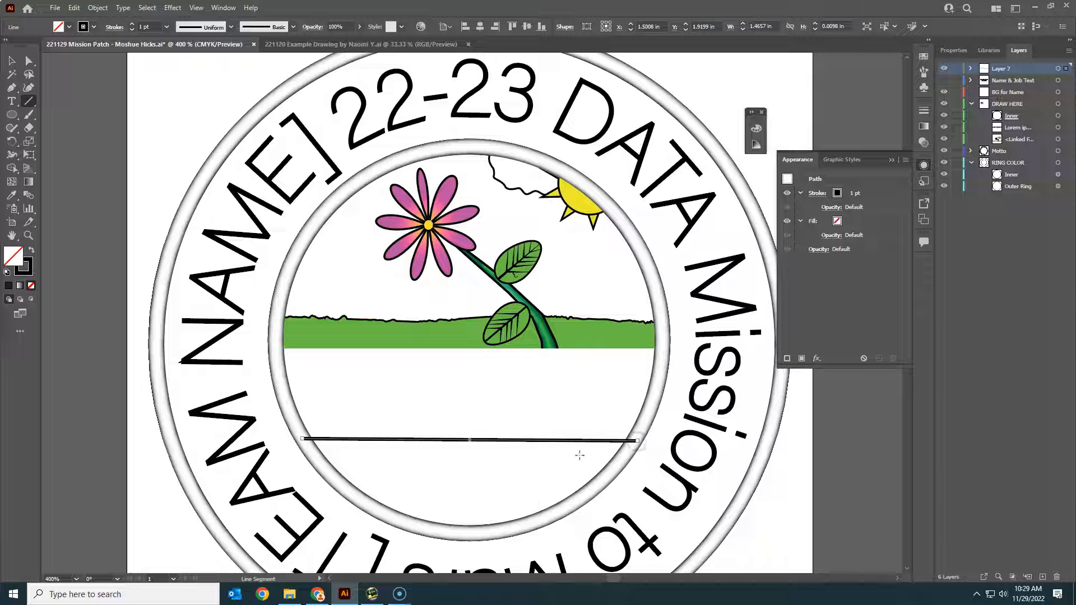
{"action": "left_click", "coordinate": [29, 88]}
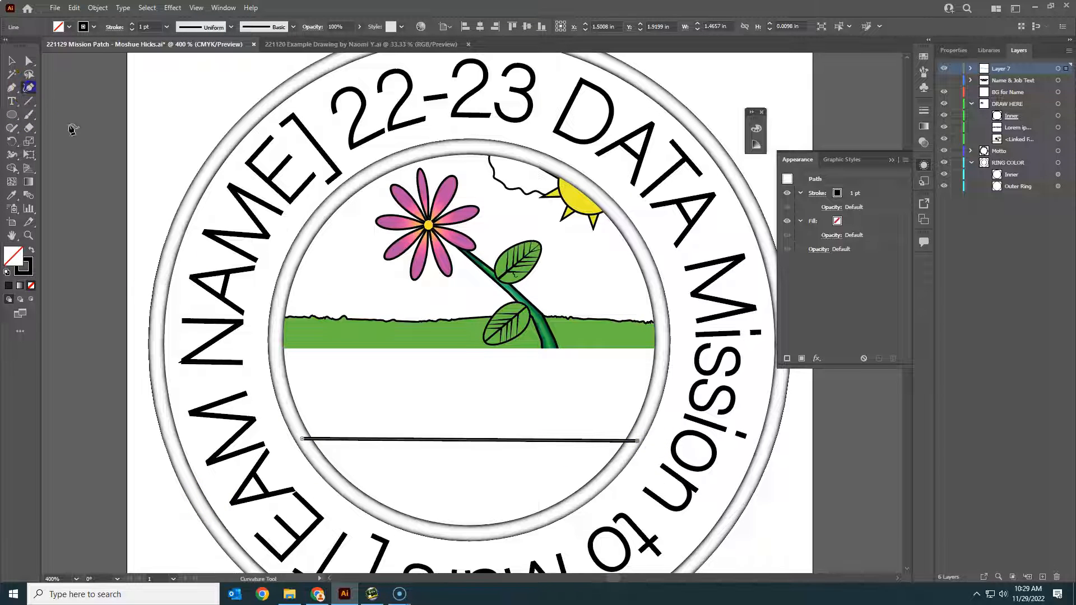
{"action": "left_click_drag", "start_coordinate": [468, 442], "coordinate": [476, 496]}
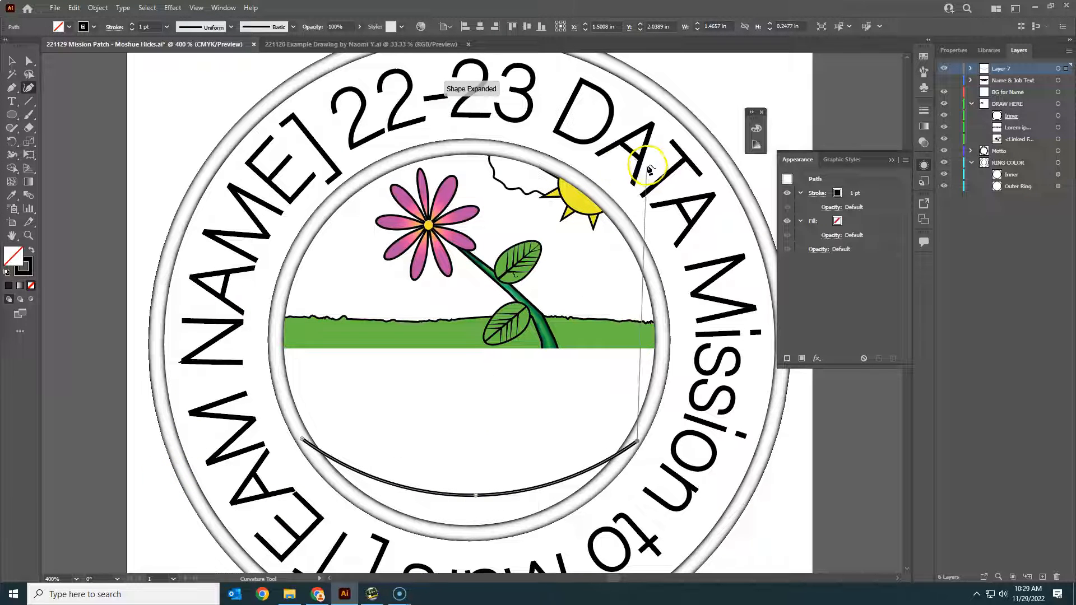
Add type on the curved path, starting at its left end, and enter the person's first name.
{"action": "left_click", "coordinate": [13, 105]}
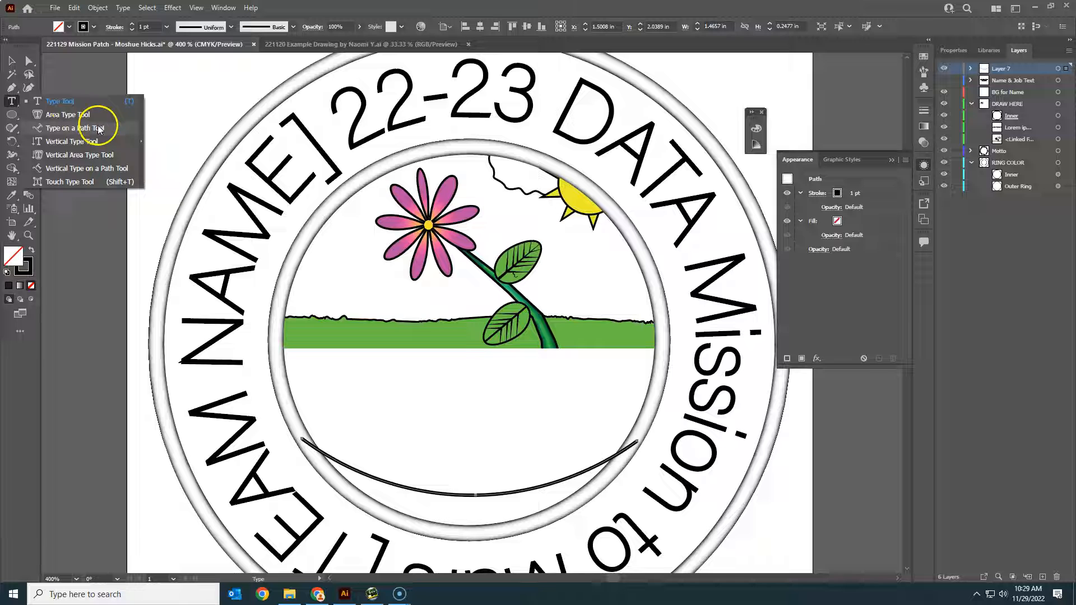
{"action": "left_click", "coordinate": [100, 129]}
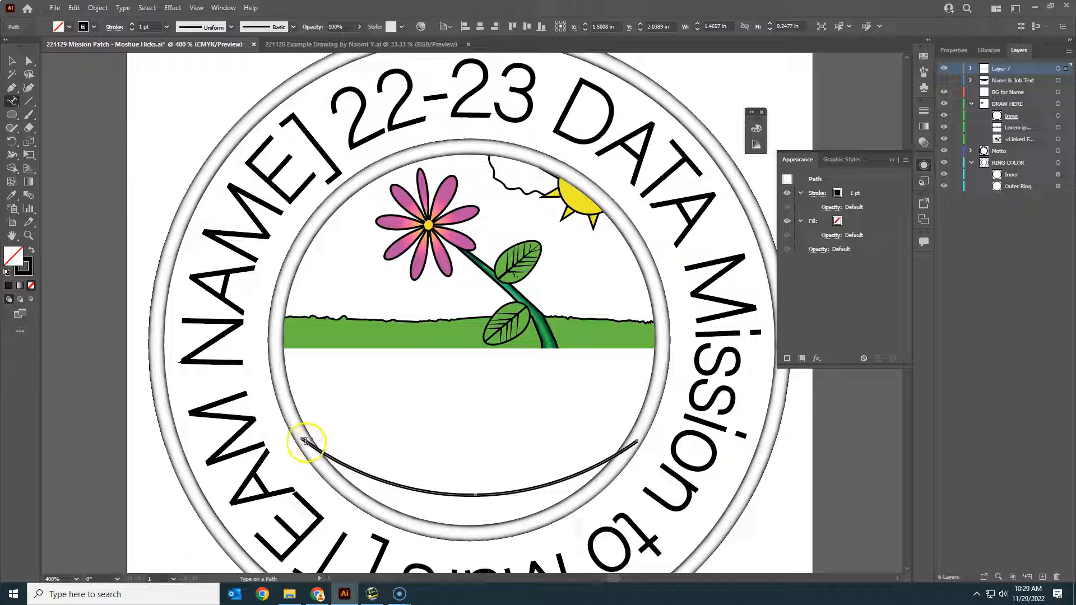
{"action": "left_click", "coordinate": [436, 494]}
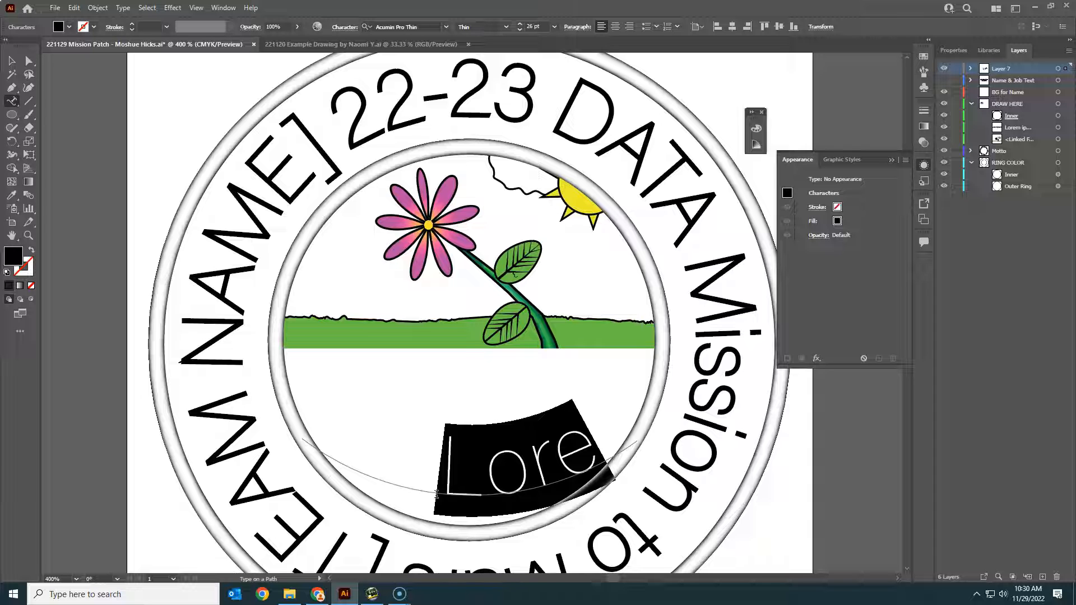
{"action": "key", "text": "ctrl+z"}
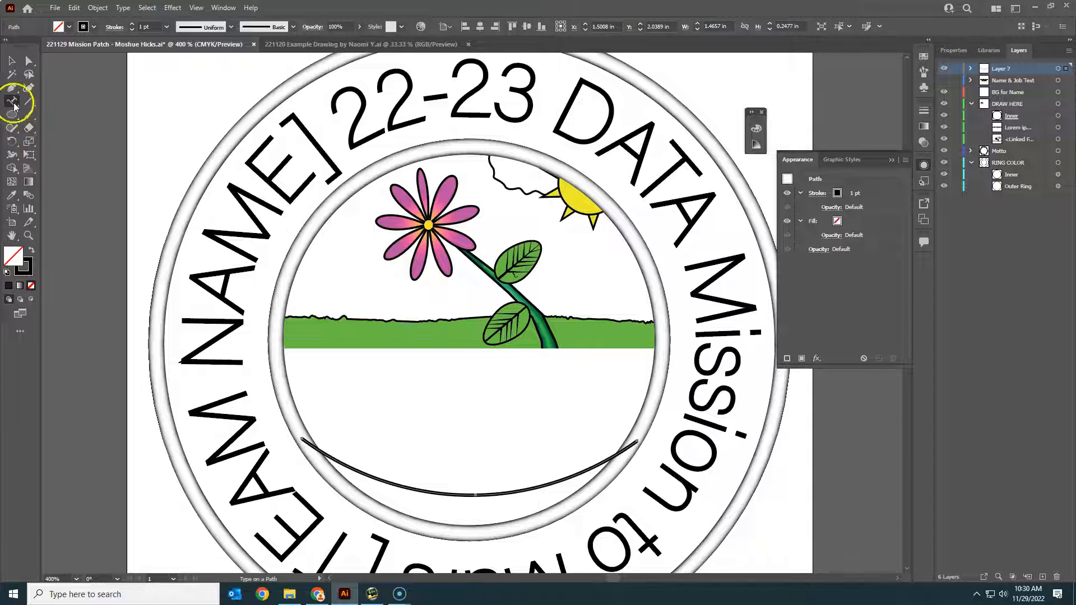
{"action": "left_click", "coordinate": [305, 442]}
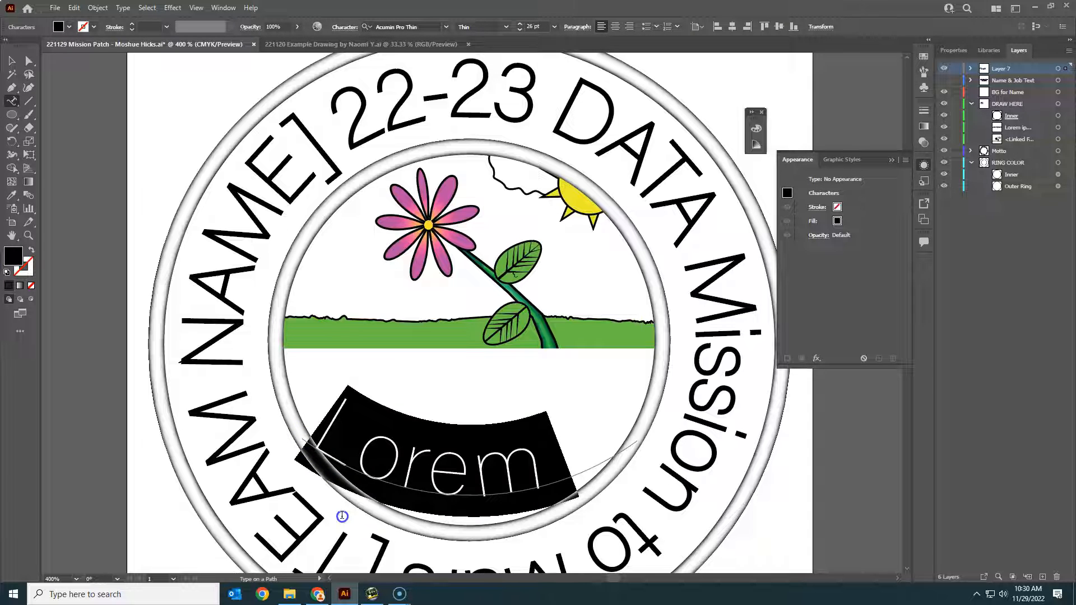
{"action": "type", "text": "Moshue"}
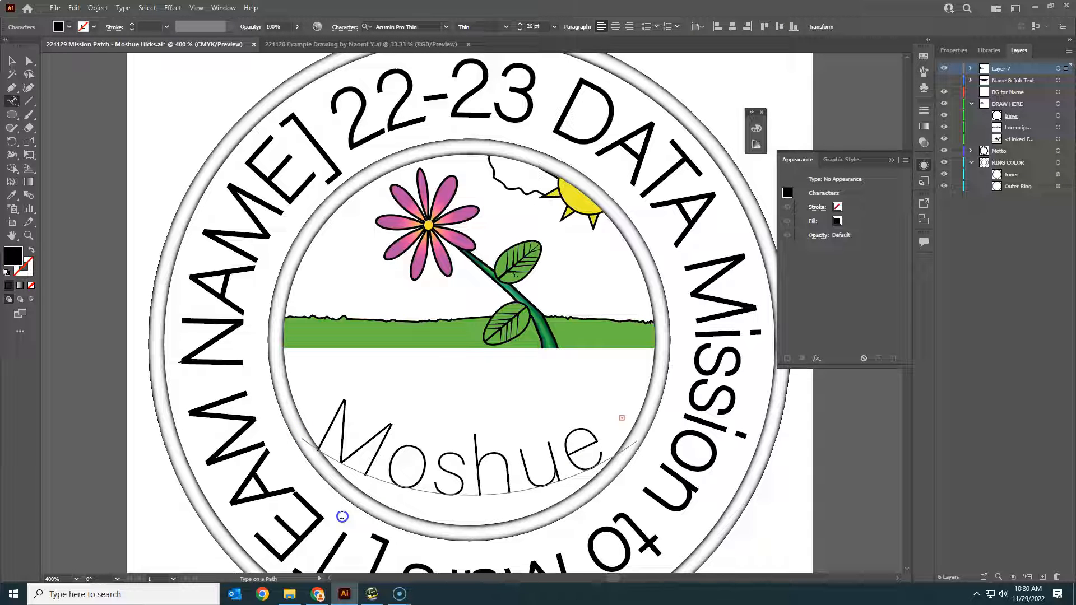
{"action": "key", "text": "Escape"}
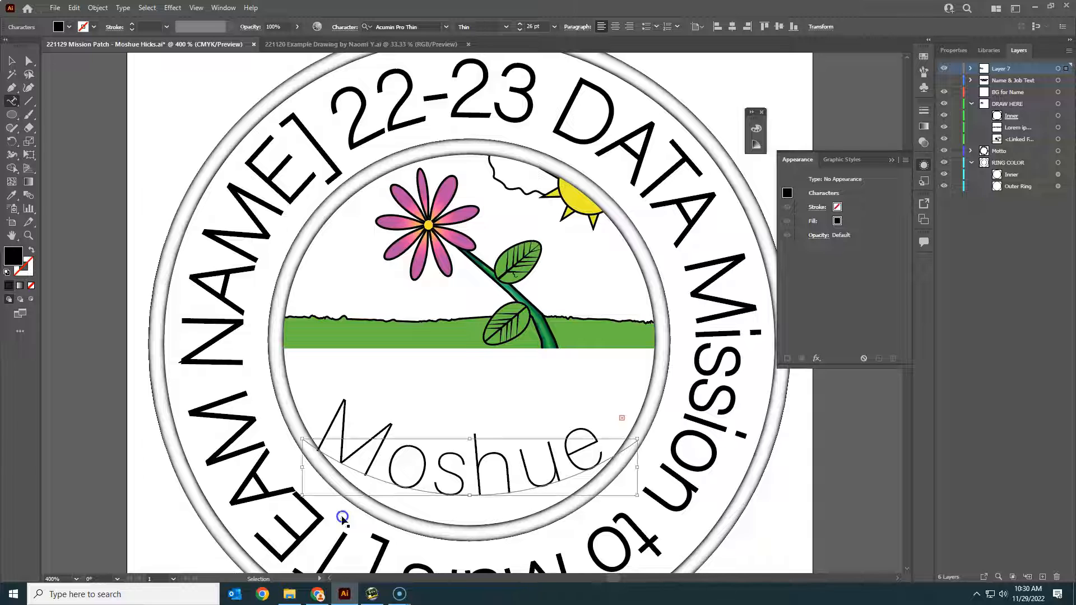
Set the font size of the whole curved name text to 16 pt so the full name fits on the path.
{"action": "key", "text": "ctrl+a"}
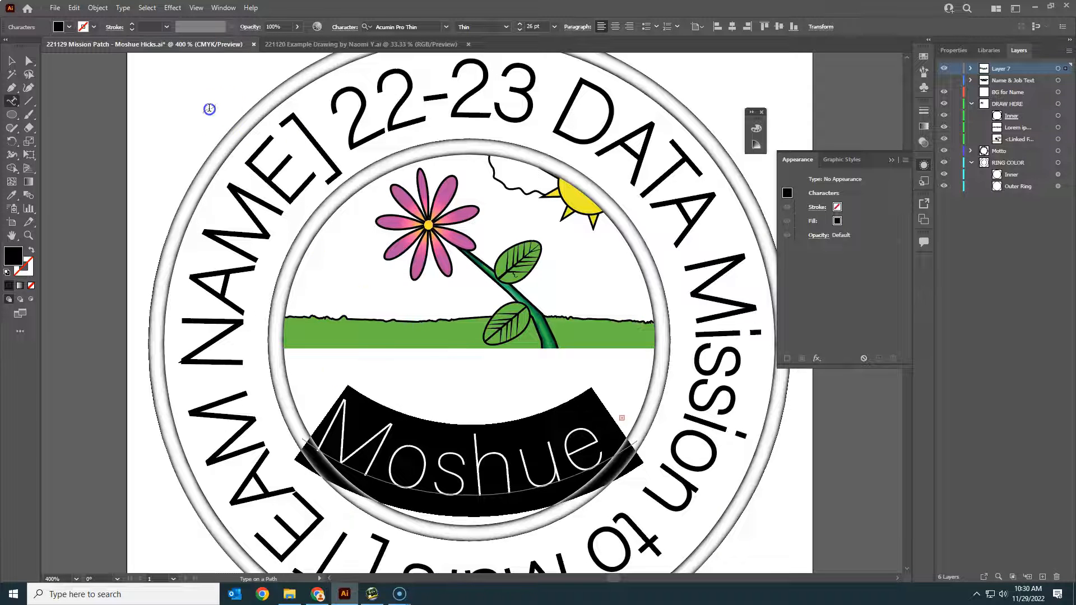
{"action": "left_click", "coordinate": [520, 32]}
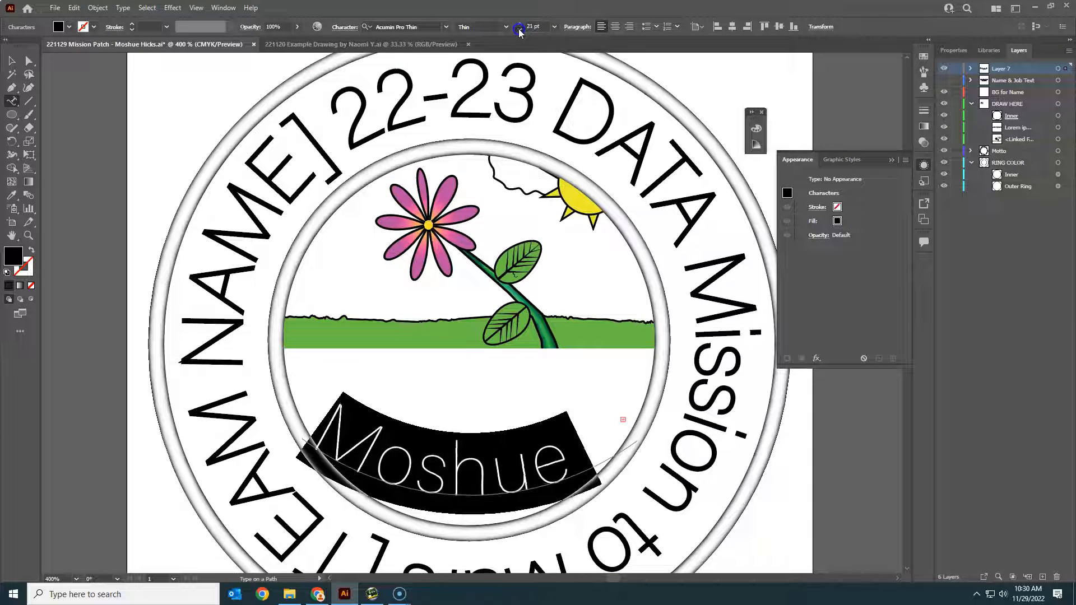
{"action": "left_click", "coordinate": [520, 31]}
{"action": "left_click", "coordinate": [520, 31]}
{"action": "left_click", "coordinate": [520, 32]}
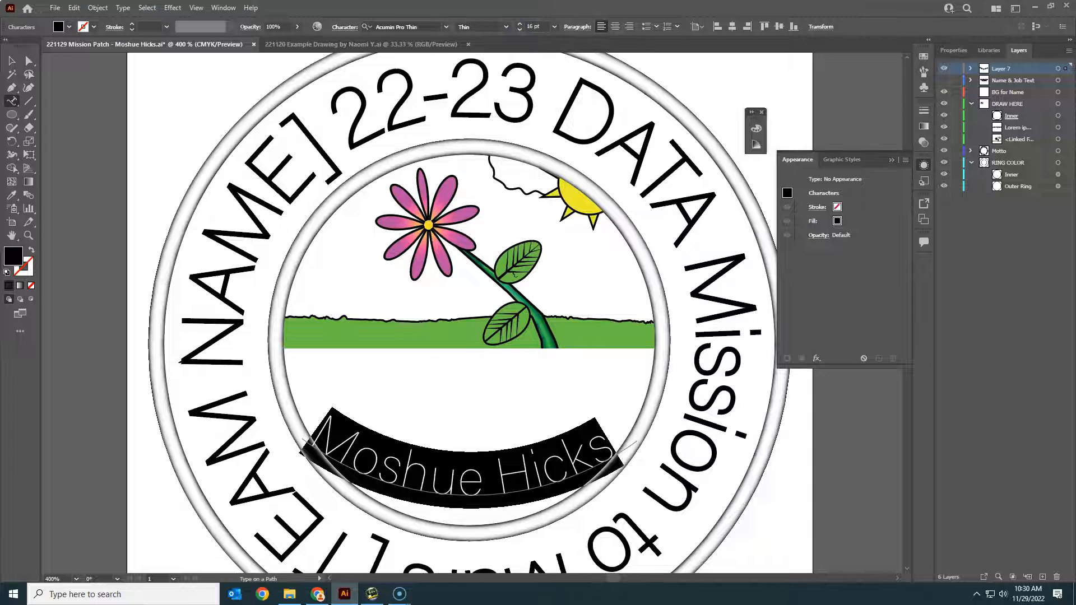
Set the curved name text's font to Bahnschrift and finish editing the text.
{"action": "left_click", "coordinate": [446, 27]}
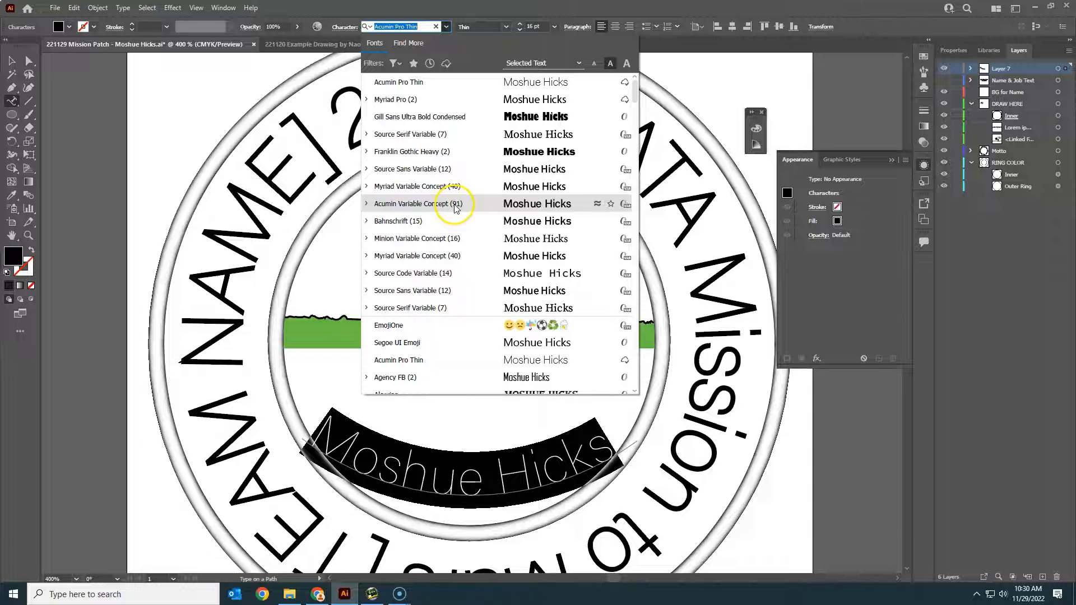
{"action": "left_click", "coordinate": [457, 229]}
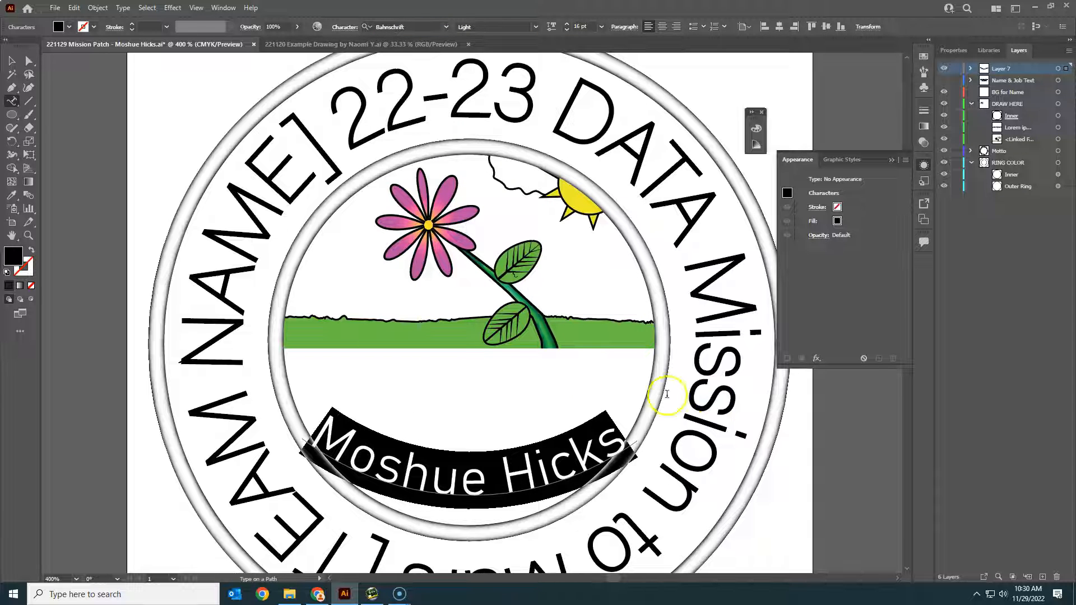
{"action": "left_click", "coordinate": [12, 60]}
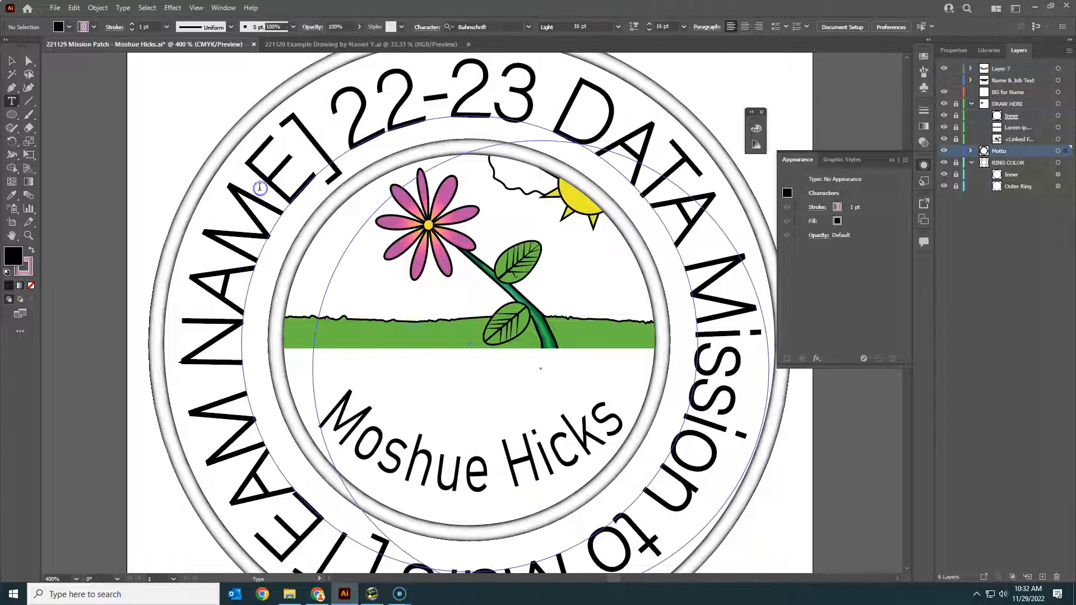
Delete the "[TEAM NAME]" placeholder, including both brackets, from the motto text around the ring.
{"action": "left_click", "coordinate": [259, 187]}
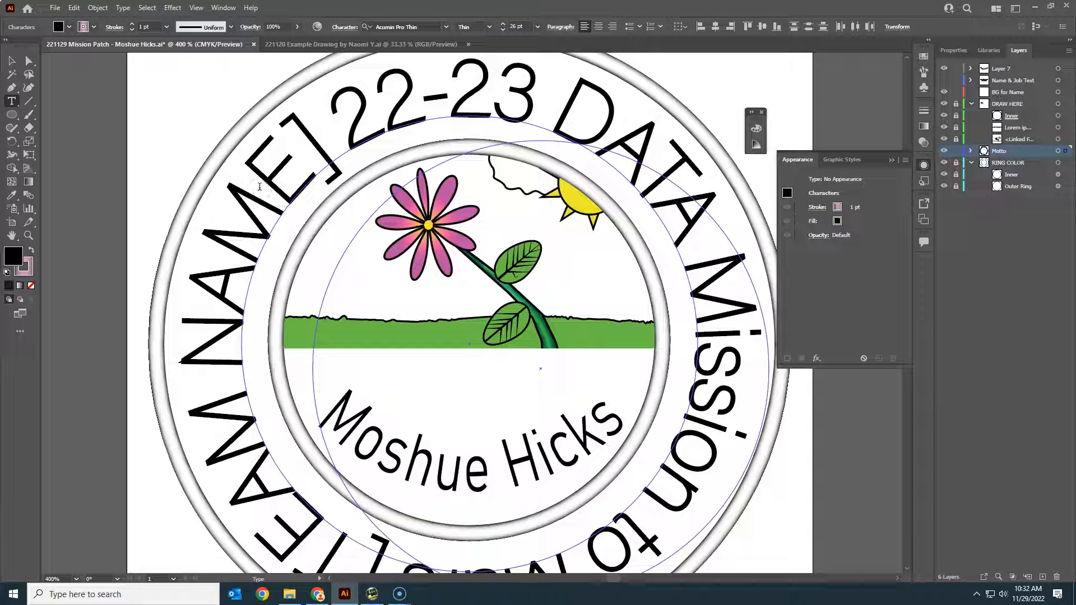
{"action": "key", "text": "BackSpace"}
{"action": "key", "text": "BackSpace"}
{"action": "key", "text": "BackSpace"}
{"action": "key", "text": "BackSpace"}
{"action": "key", "text": "BackSpace"}
{"action": "key", "text": "BackSpace"}
{"action": "key", "text": "BackSpace"}
{"action": "key", "text": "BackSpace"}
{"action": "key", "text": "BackSpace"}
{"action": "key", "text": "BackSpace"}
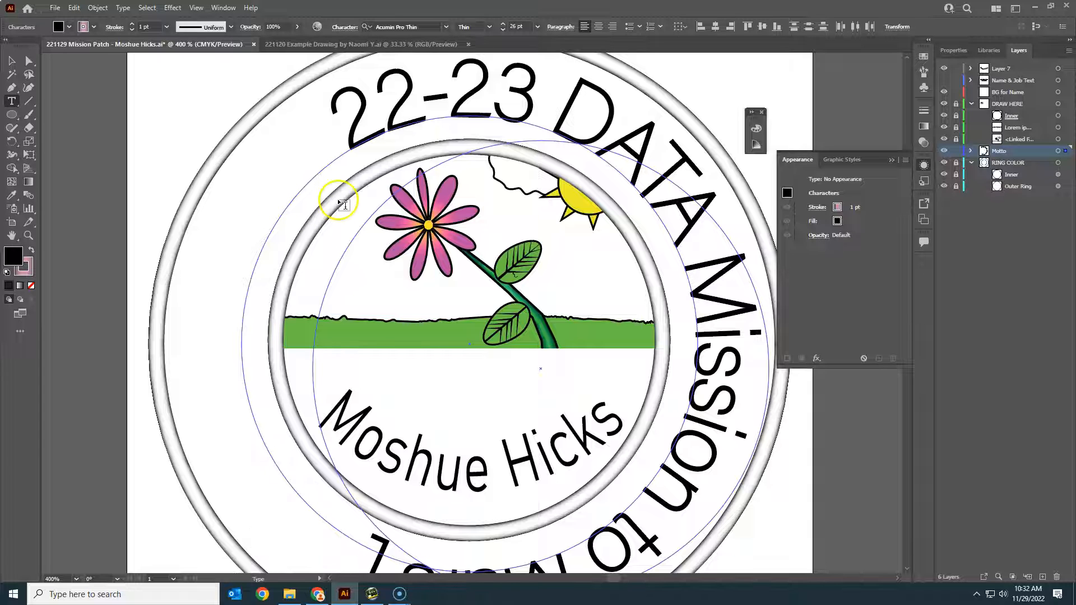
{"action": "scroll", "coordinate": [387, 308], "scroll_direction": "down", "scroll_amount": 1}
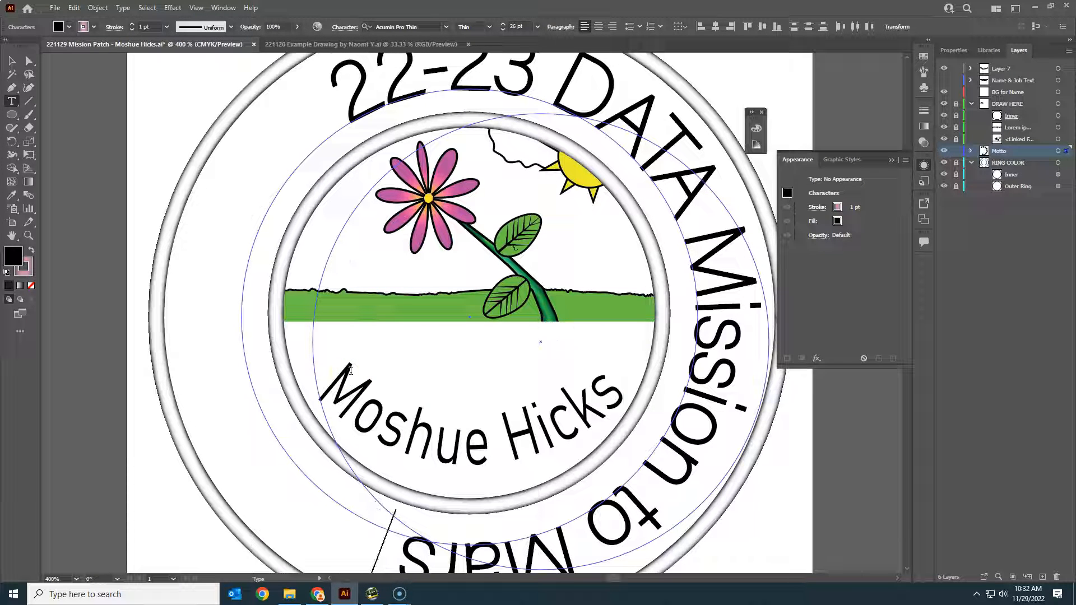
{"action": "key", "text": "BackSpace"}
Finish editing the motto text and revert the mission patch document to its last saved version.
{"action": "left_click", "coordinate": [9, 66]}
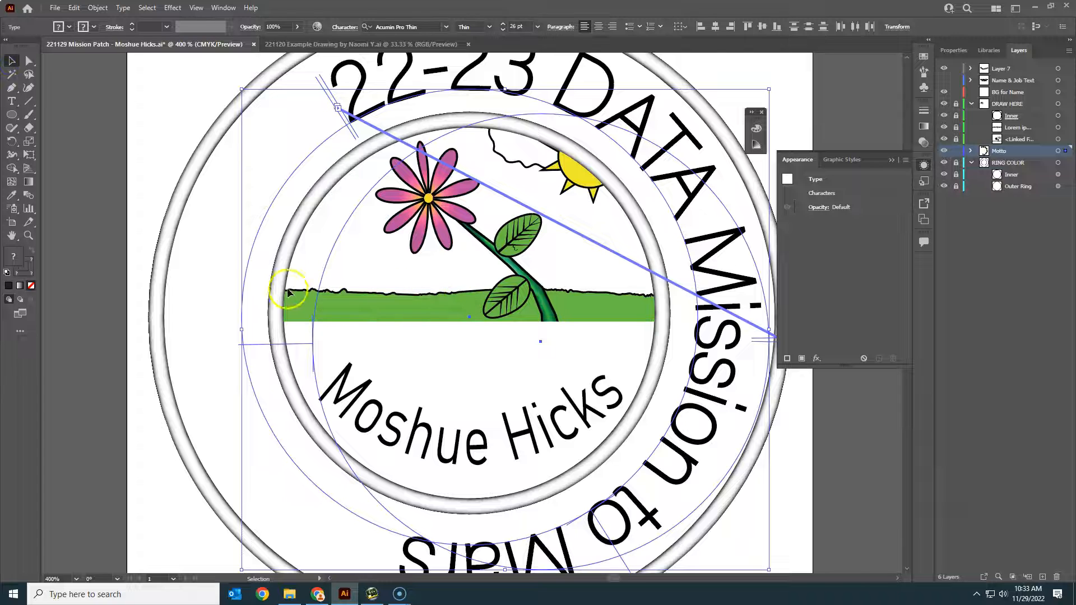
{"action": "left_click", "coordinate": [55, 8]}
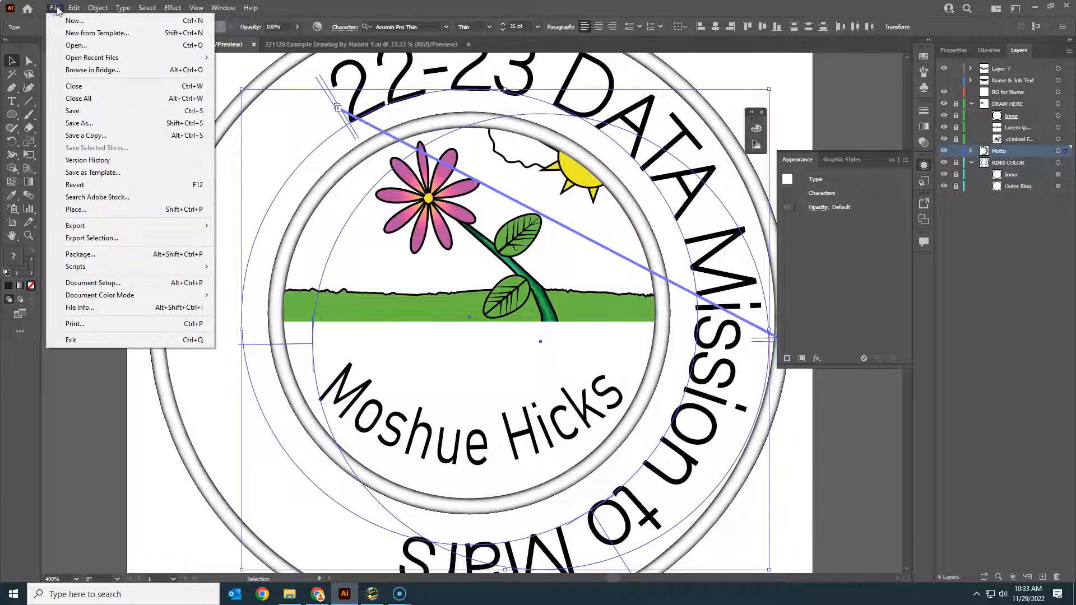
{"action": "left_click", "coordinate": [98, 185]}
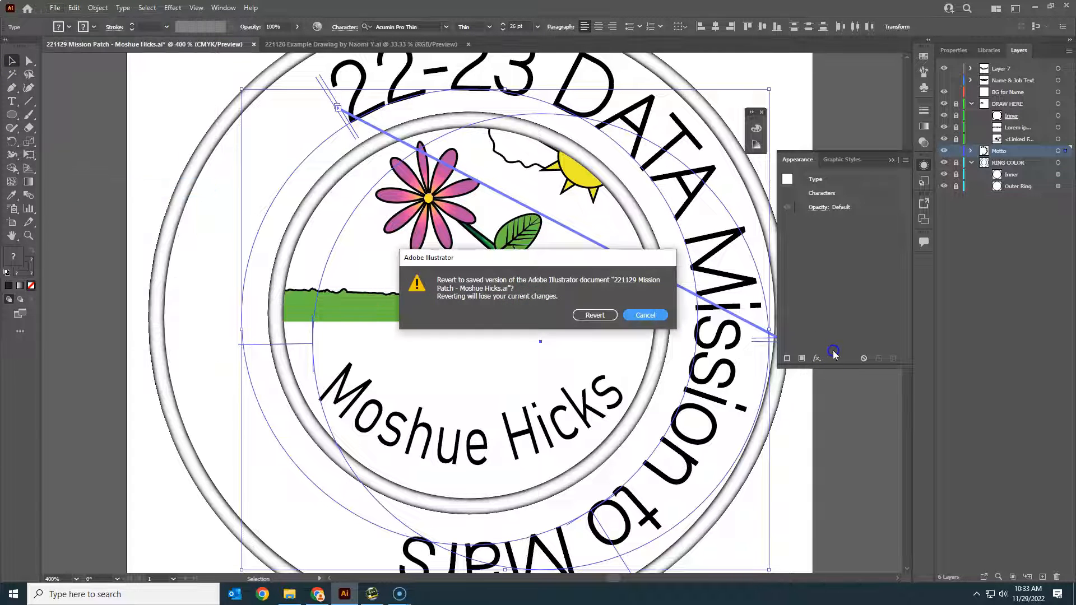
{"action": "left_click", "coordinate": [596, 315]}
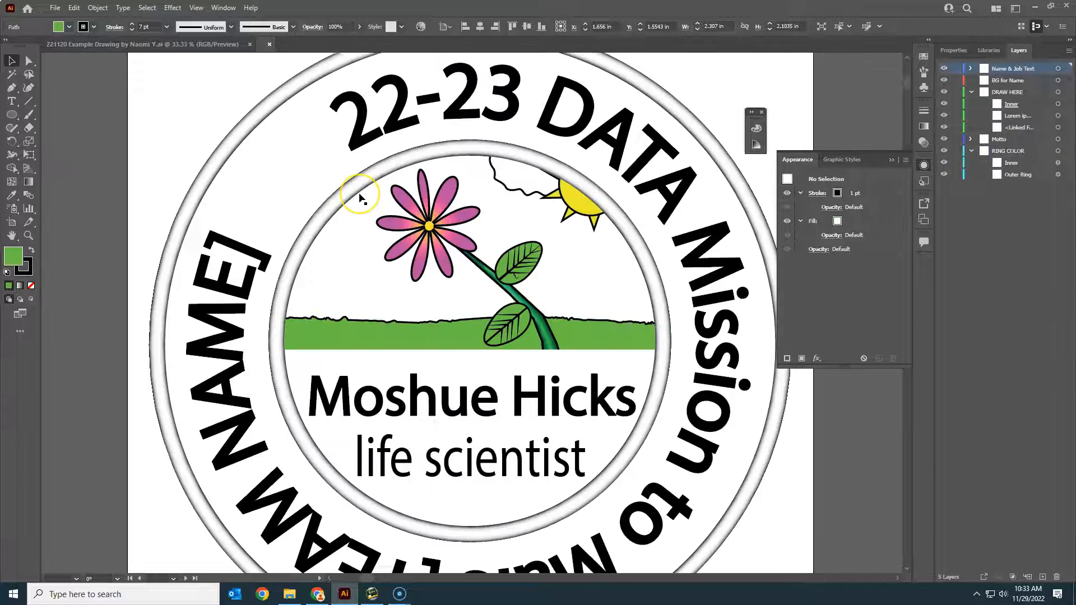